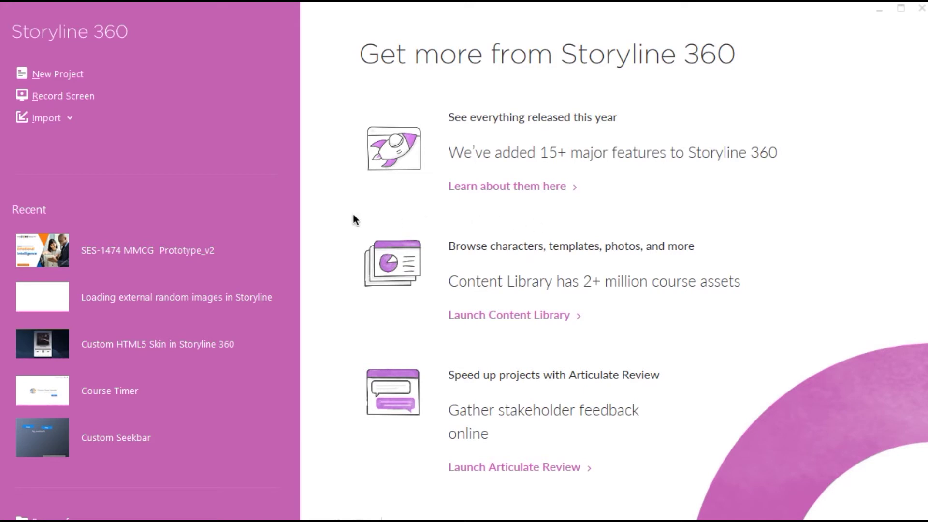
Step: Create a new project, open its blank slide, and browse the slide and New Slide menus without adding anything
left_click(47, 75)
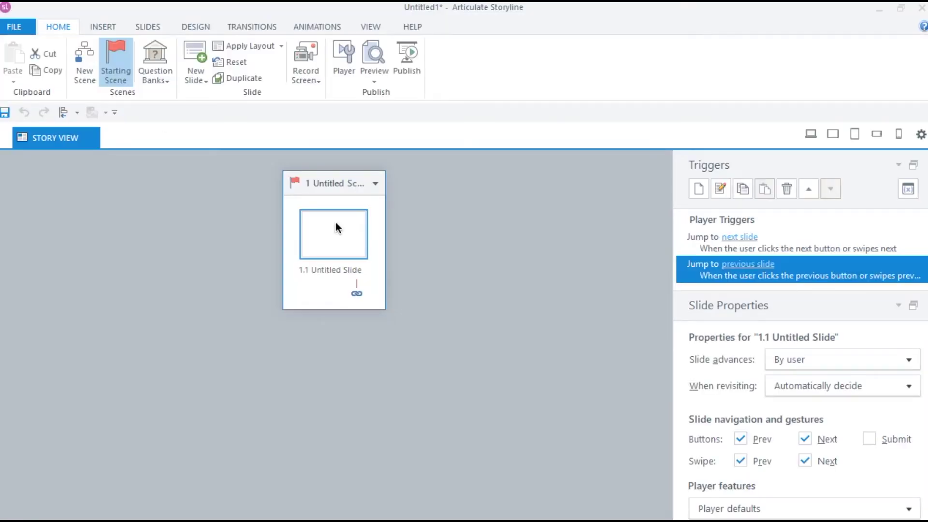
double_click(336, 223)
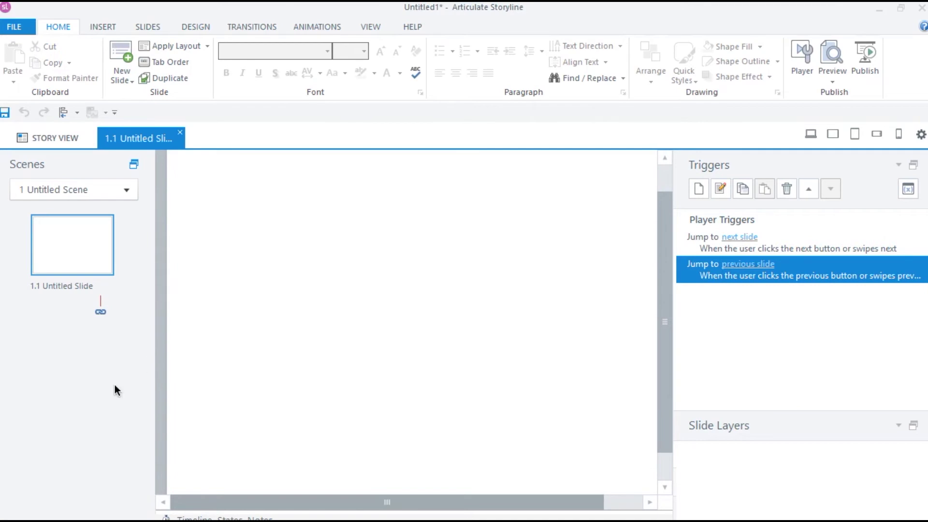
right_click(60, 385)
mouse_move(127, 212)
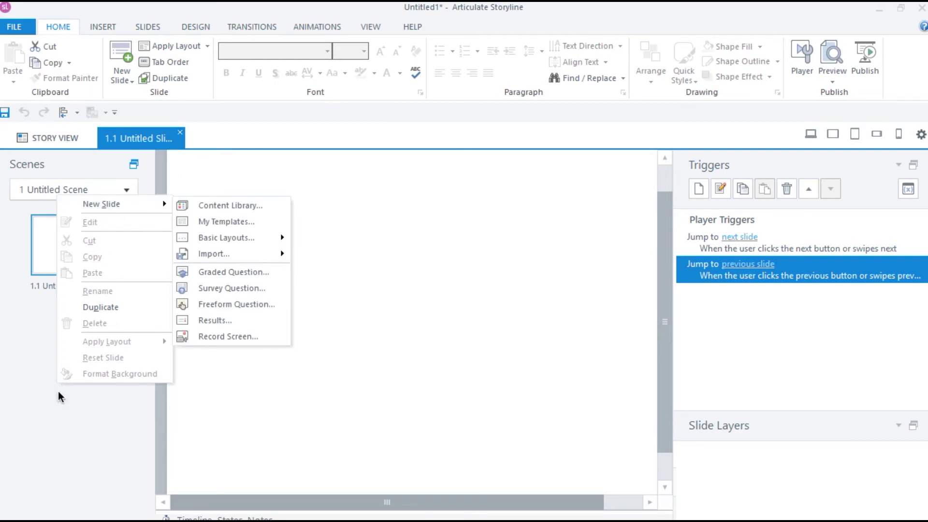
left_click(45, 403)
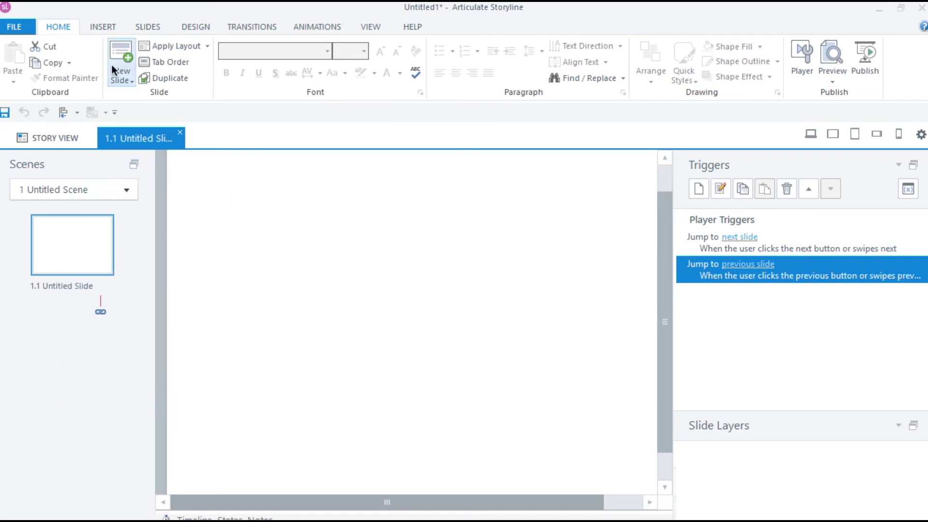
left_click(112, 75)
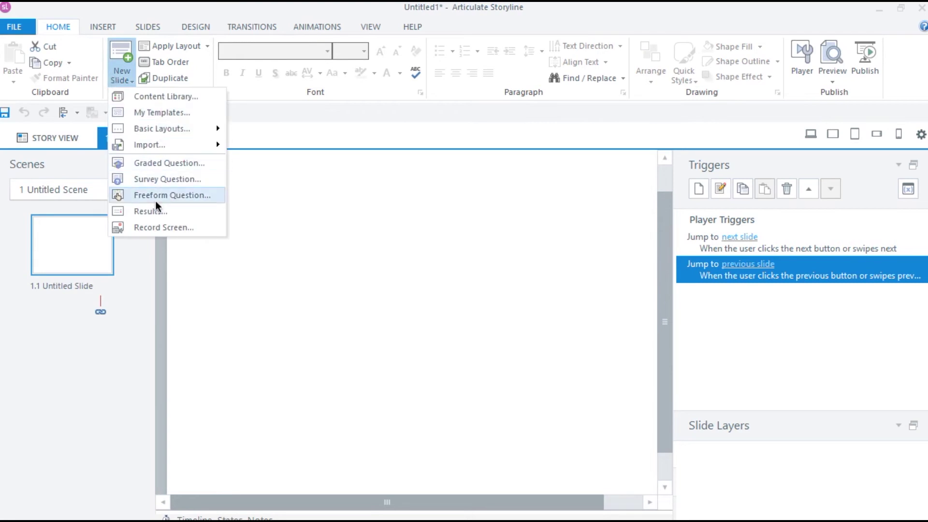
double_click(60, 280)
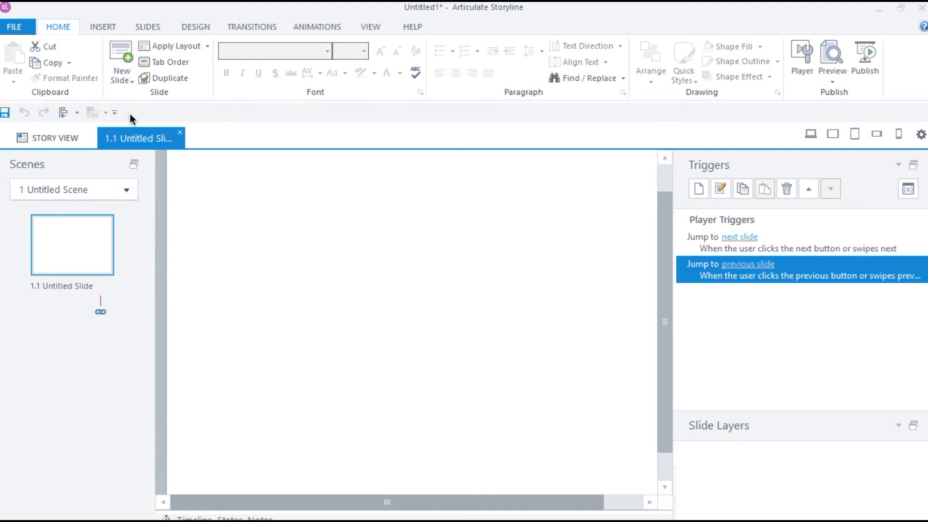
Step: Switch the ribbon to the SLIDES tools for templates, layouts and questions
left_click(155, 28)
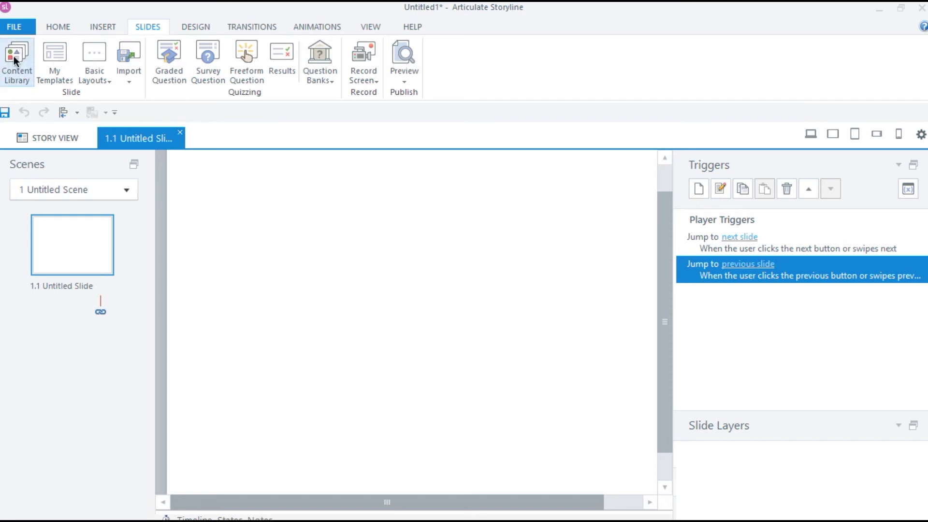
Step: Browse the Content Library's Velocity slides, previewing Section Title, Instructions, Course Objectives, 50/50, Major Point and Main Menu
left_click(16, 76)
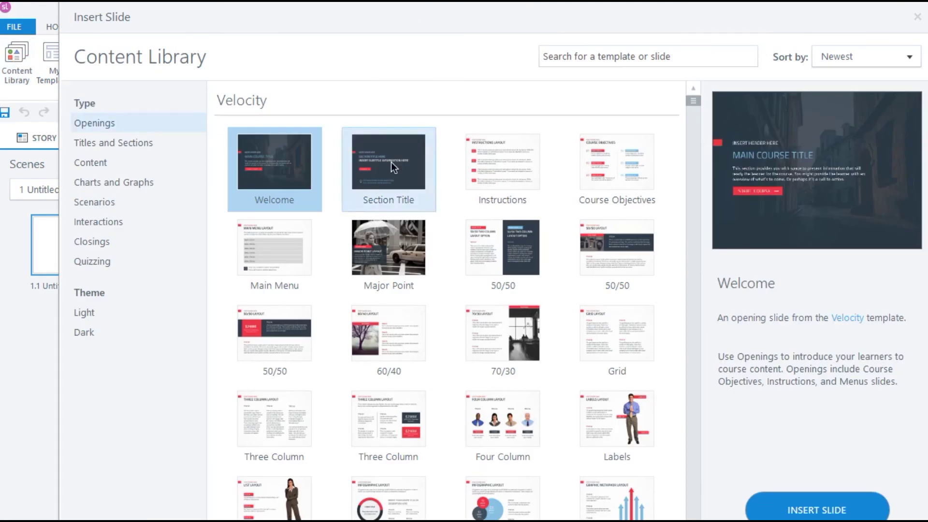
left_click(390, 161)
left_click(476, 177)
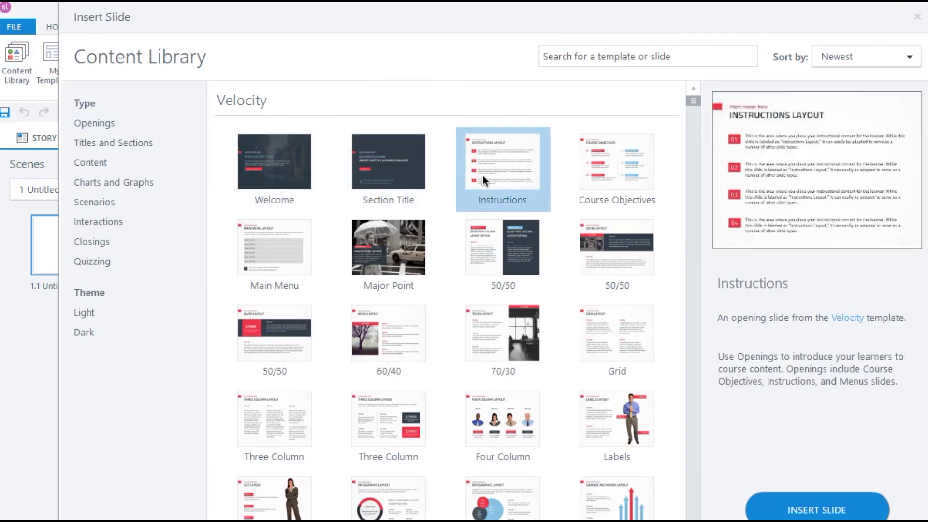
left_click(601, 172)
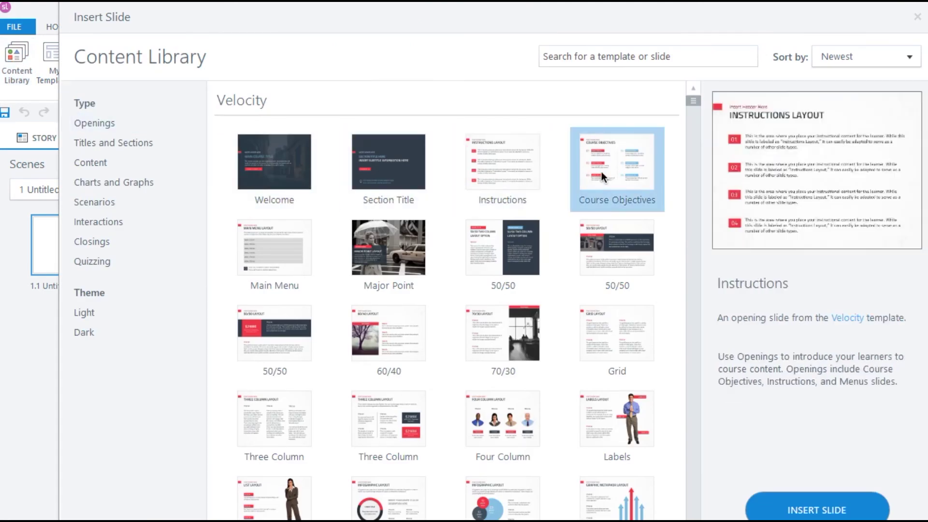
left_click(609, 243)
left_click(523, 244)
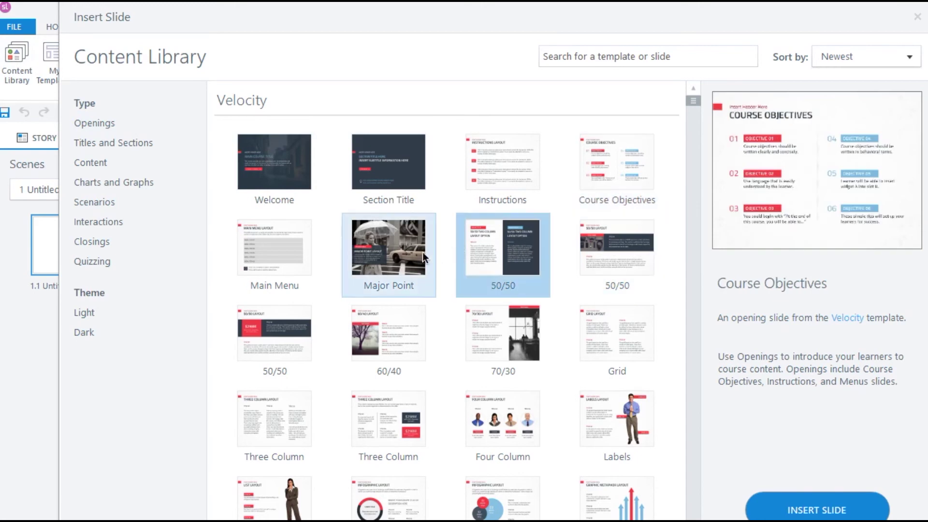
left_click(382, 251)
left_click(274, 258)
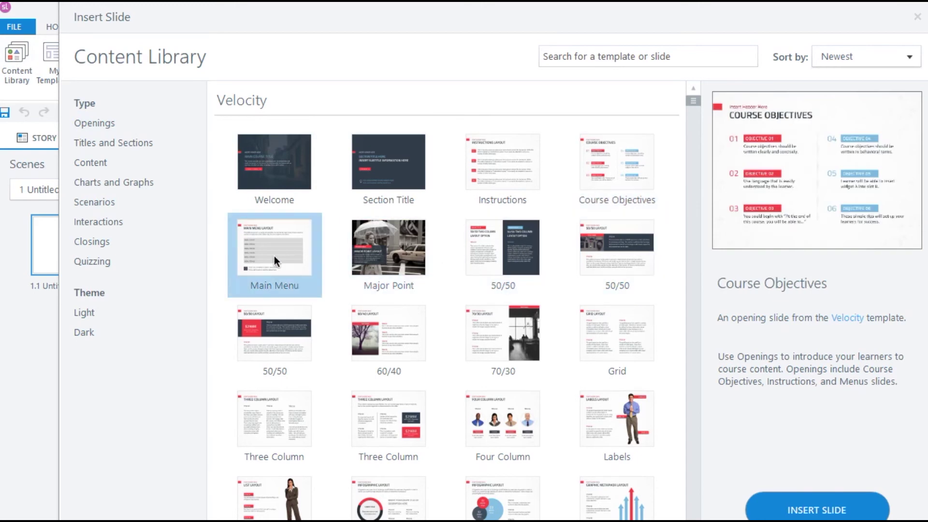
Step: Preview the 60/40, 70/30, Grid, Labels and Four Column layouts, then select the Welcome slide
left_click(274, 329)
left_click(407, 333)
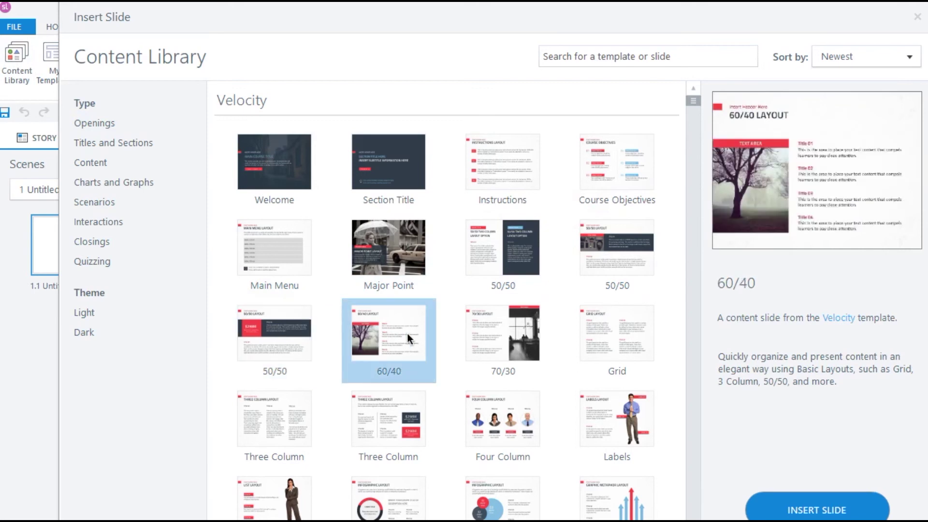
left_click(504, 335)
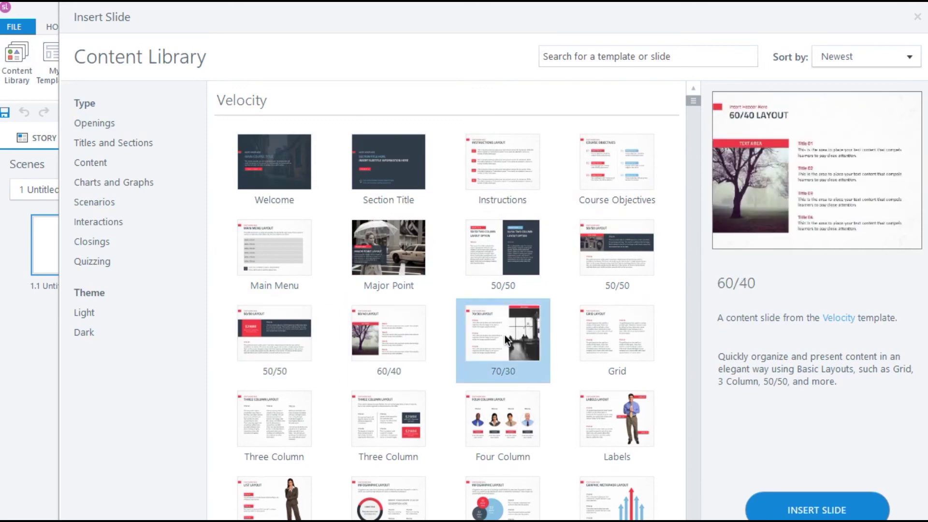
left_click(588, 336)
left_click(586, 407)
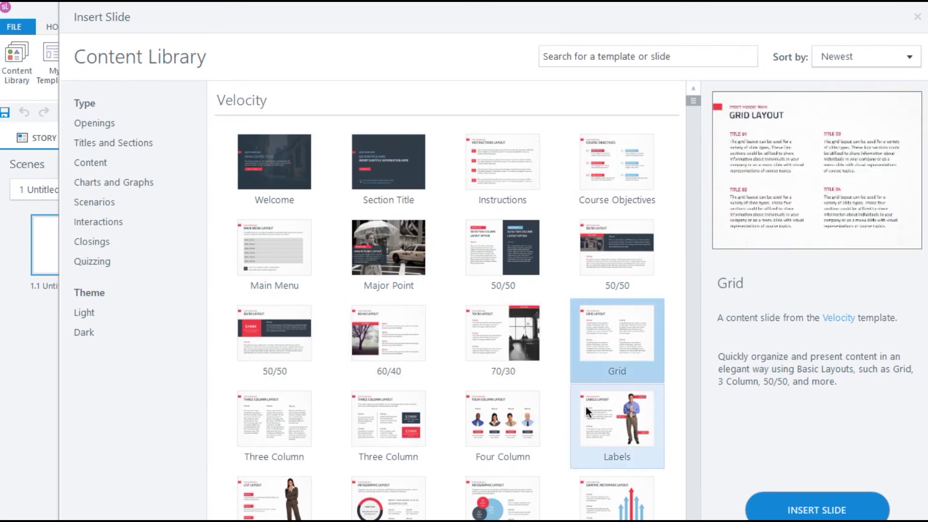
left_click(531, 412)
left_click(261, 224)
left_click(368, 245)
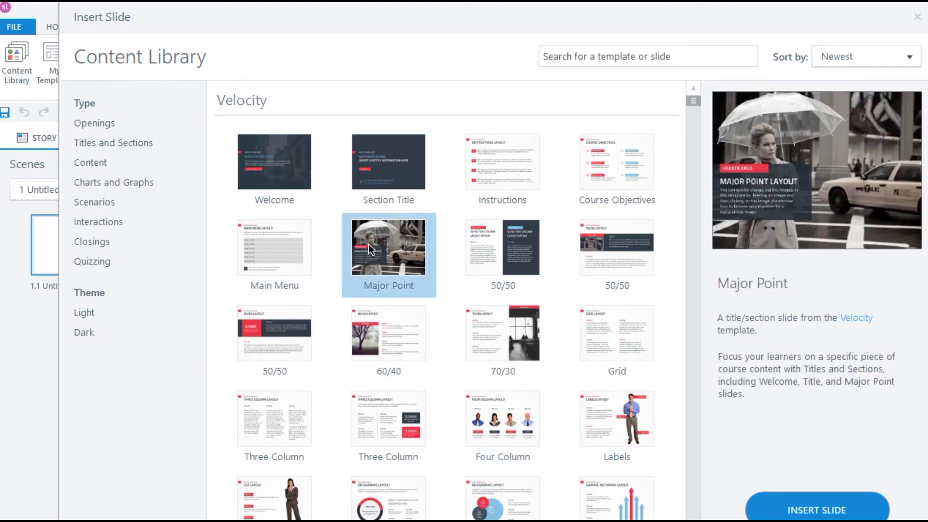
left_click(288, 180)
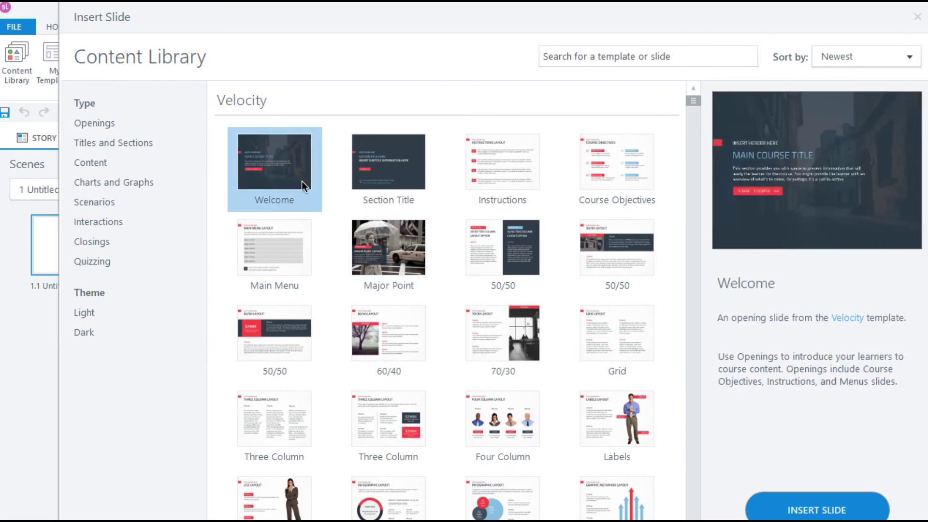
Step: Insert the Velocity Welcome slide and delete the blank 1.1 Untitled Slide
left_click(808, 500)
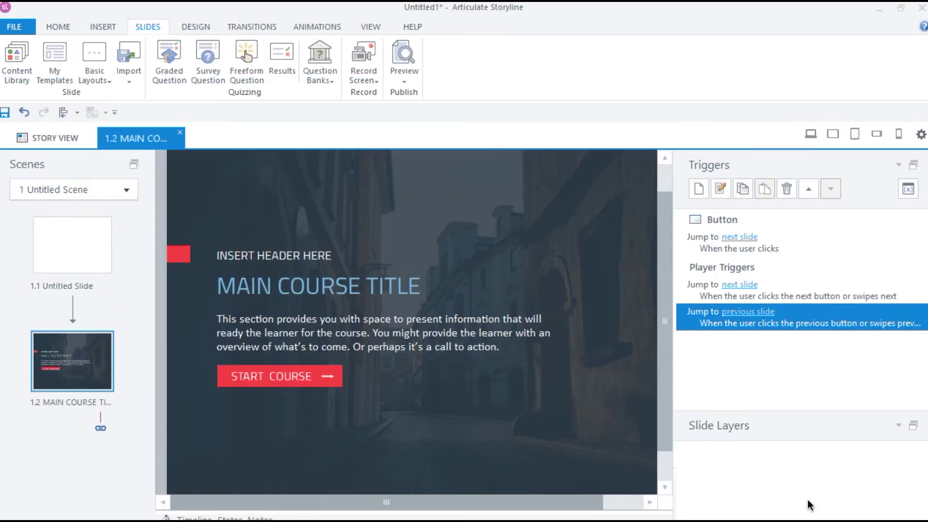
key("ctrl+z")
right_click(97, 248)
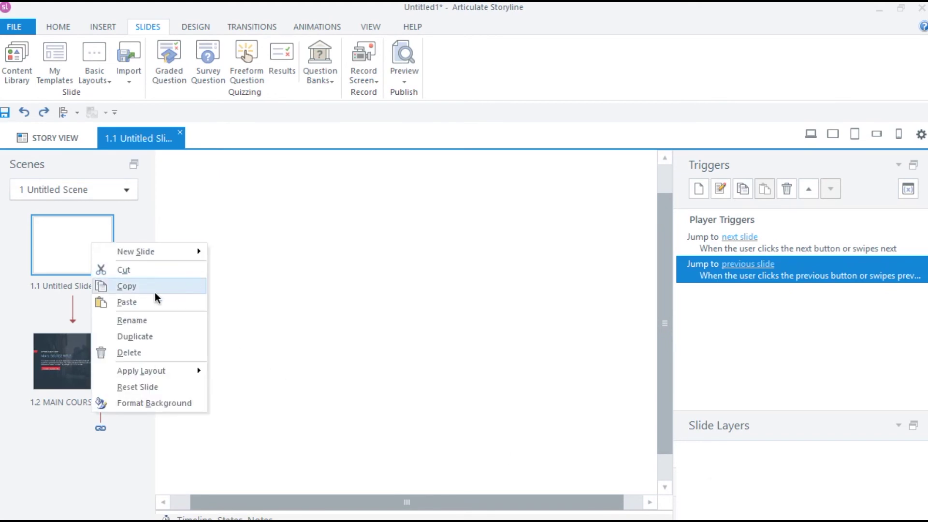
left_click(145, 352)
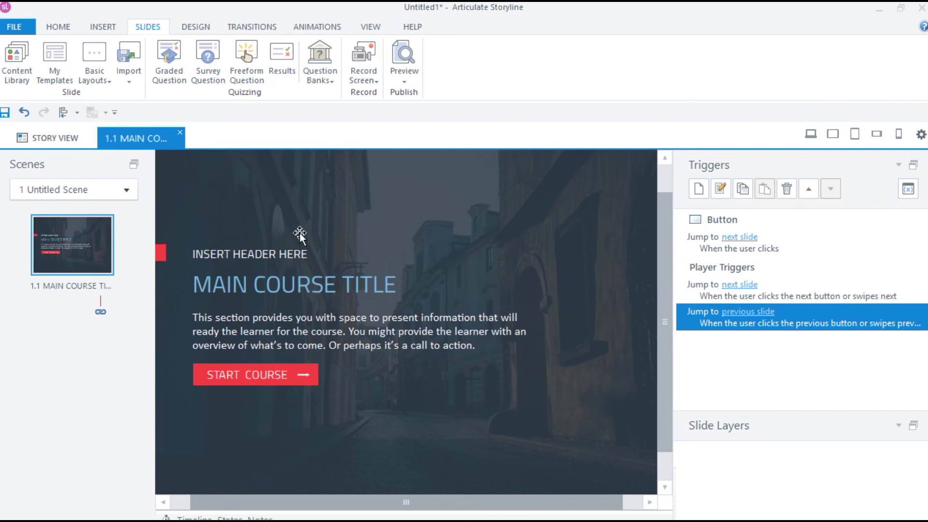
Step: Fill the header placeholder with 'Welcome to the course on' and replace MAIN COURSE TITLE with 'Introduction to Articulate Storyline'
left_click(227, 254)
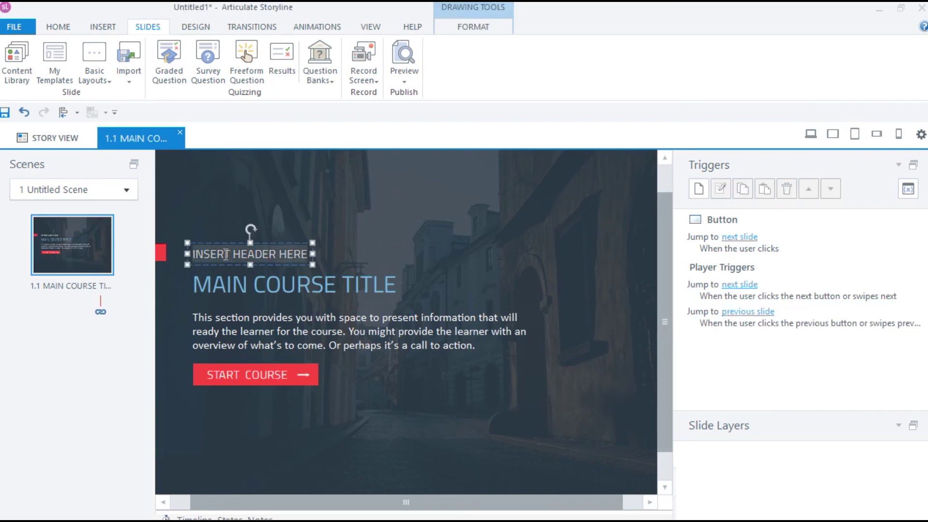
type("Welcome")
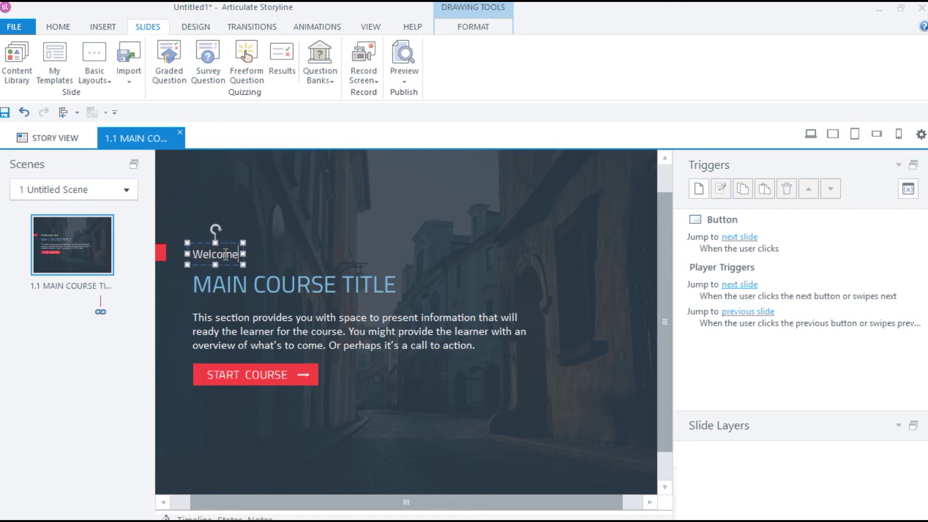
type(" to the cou")
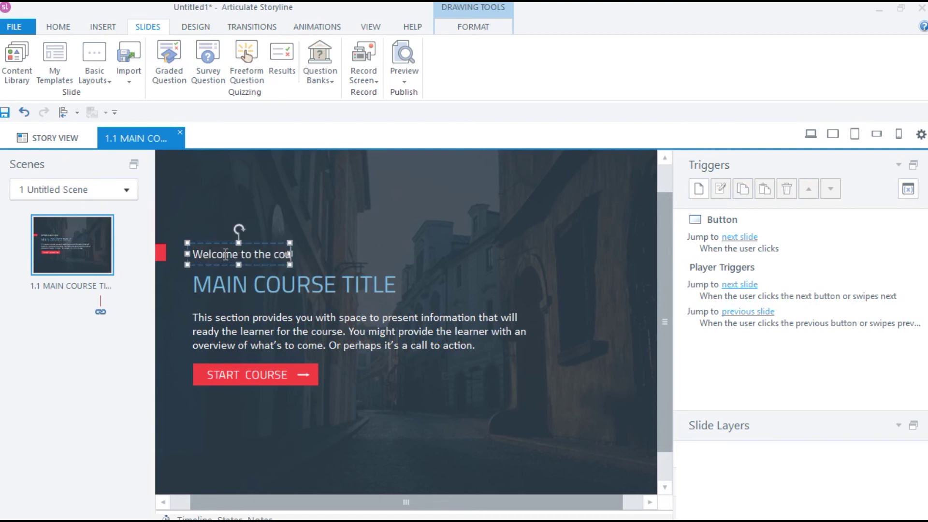
type("rse on")
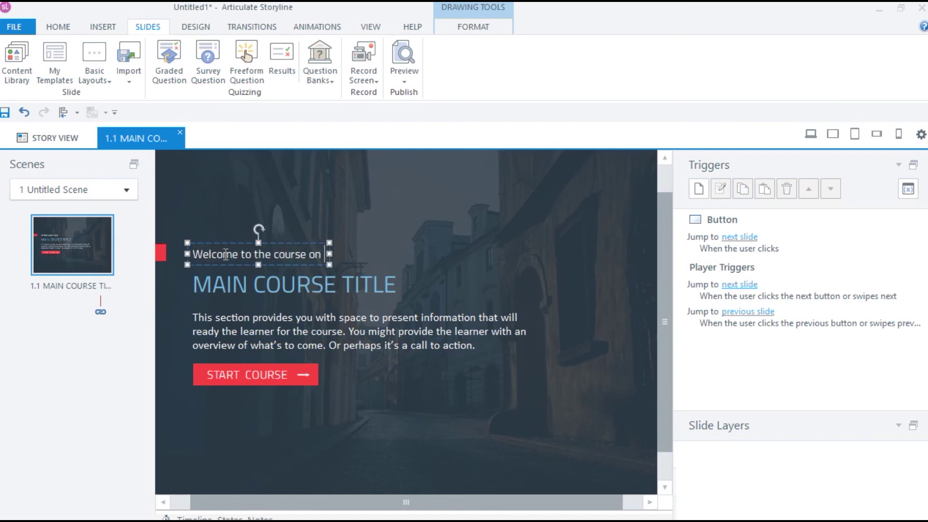
left_click(220, 290)
key("ctrl+a")
key("BackSpace")
type("Intro")
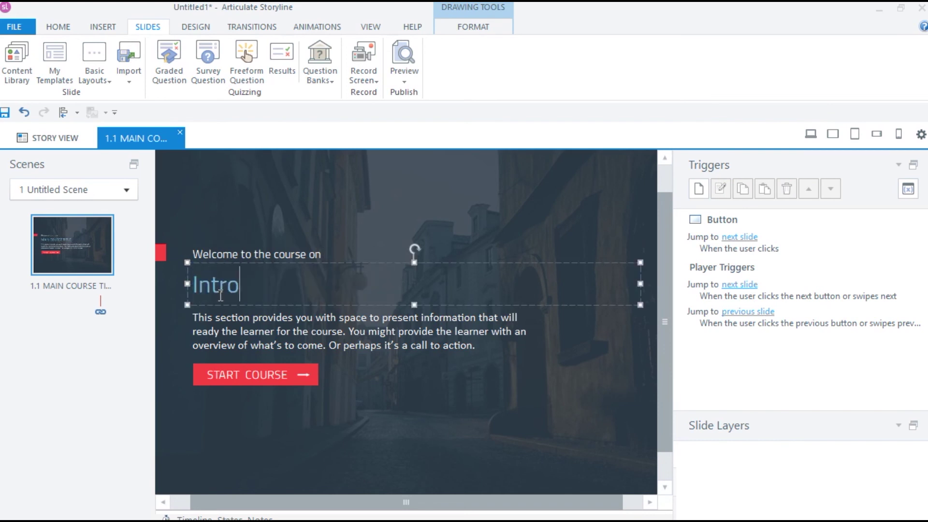
type("duction to A")
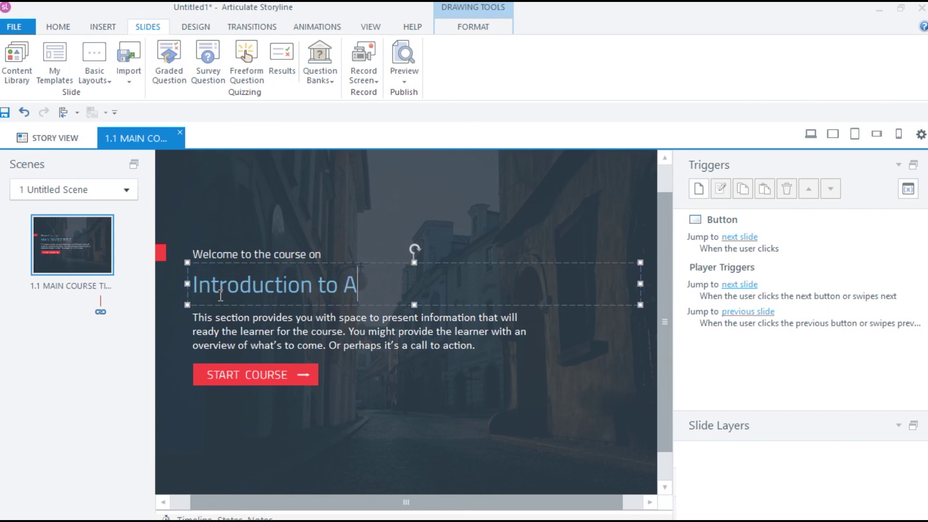
type("rticulate S")
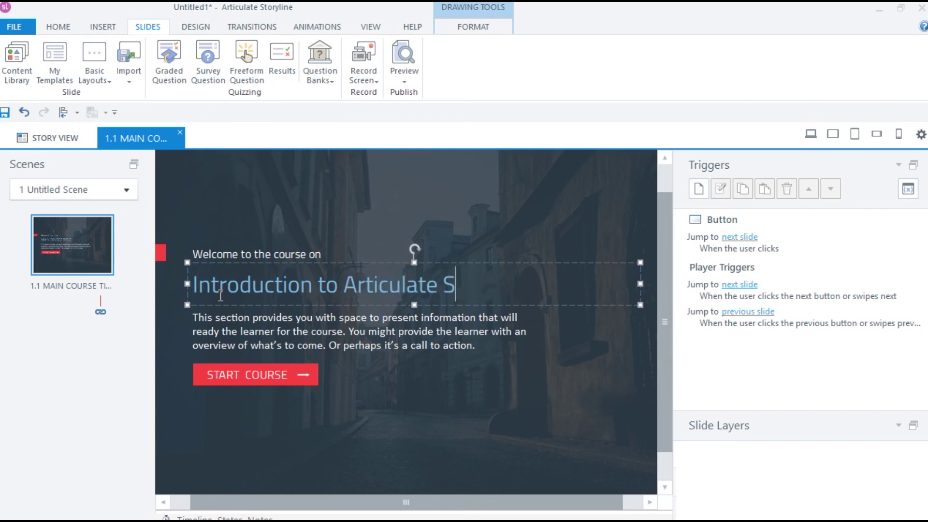
type("toryline")
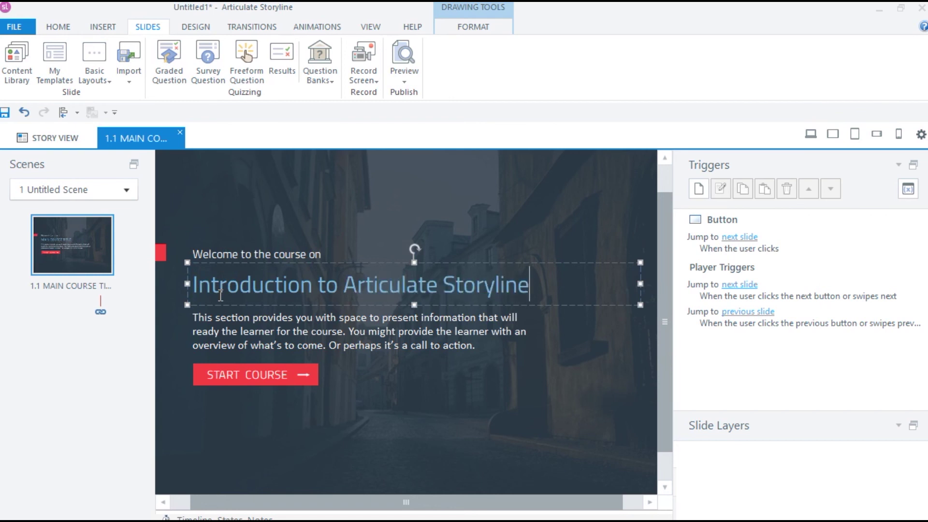
key("Escape")
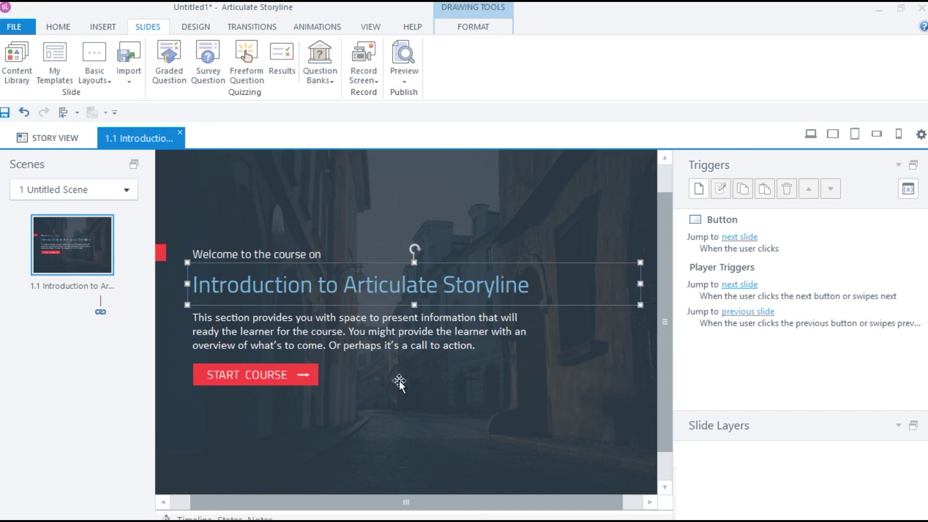
key("Escape")
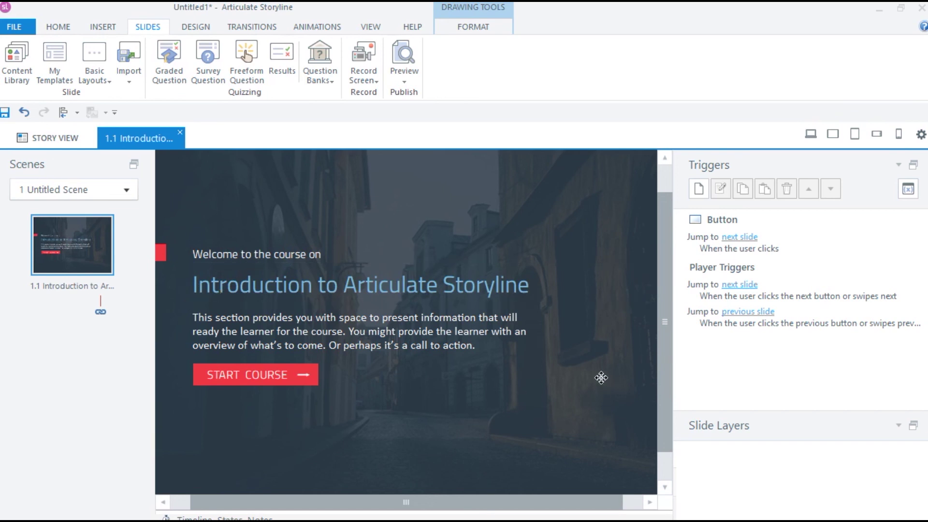